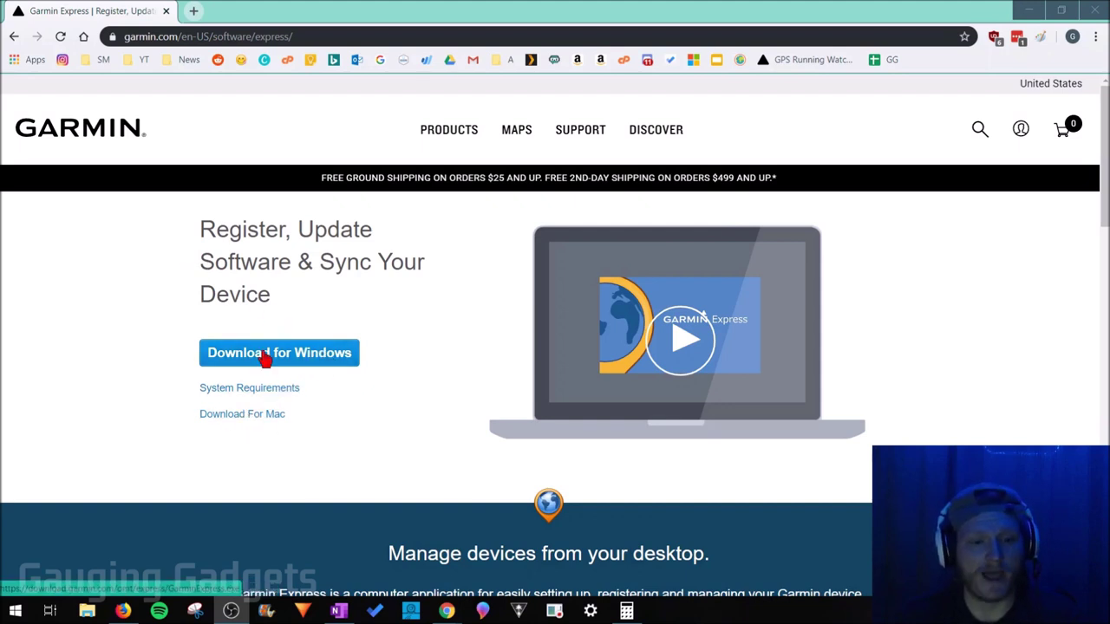
# Download the Garmin Express installer for Windows and save GarminExpress.exe
pyautogui.click(291, 360)
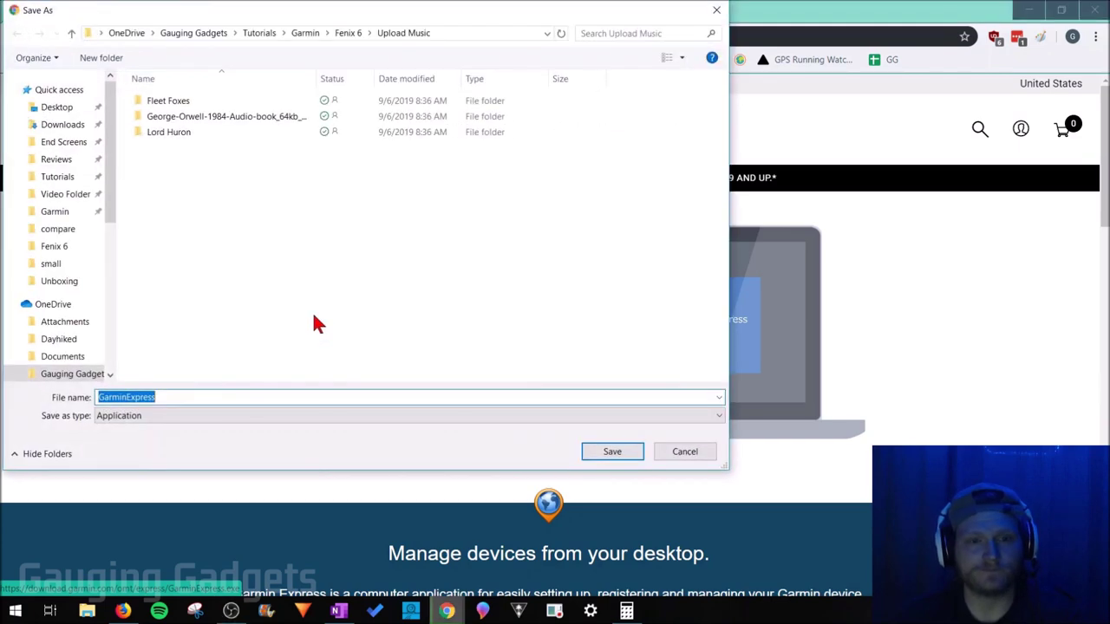
pyautogui.click(612, 453)
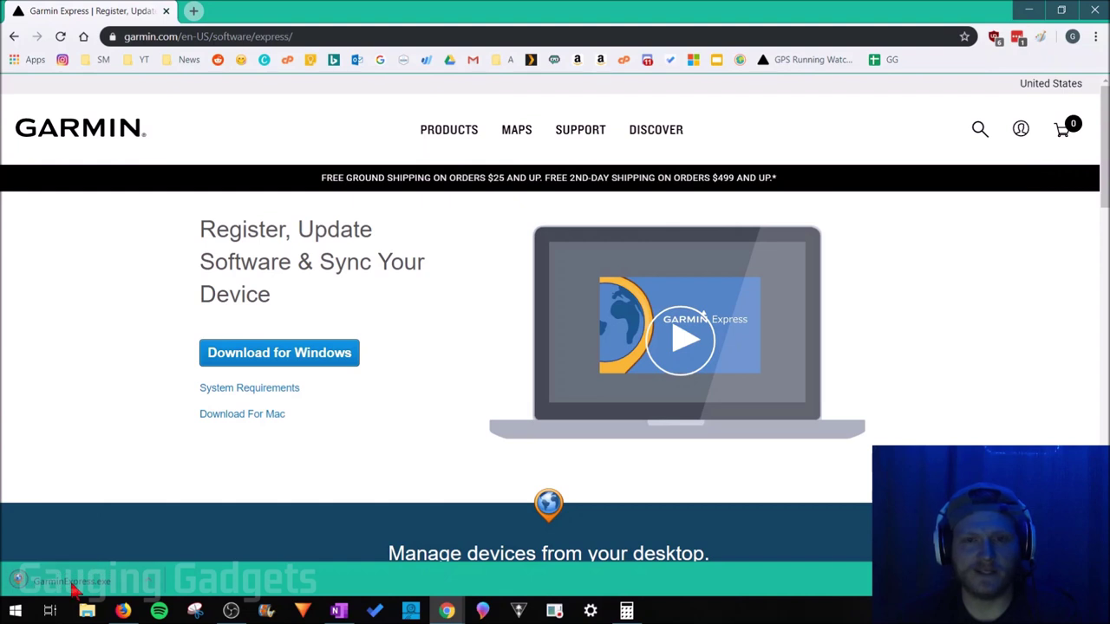
# Run GarminExpress.exe, install Garmin Express 6.17.0.0 and launch it
pyautogui.click(73, 589)
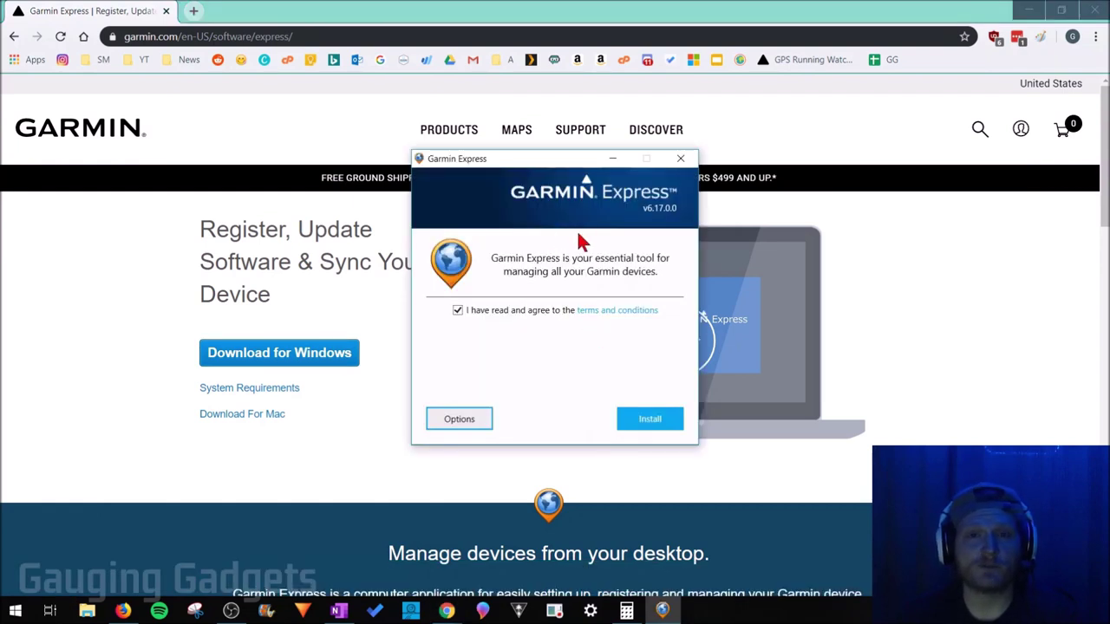
pyautogui.click(651, 419)
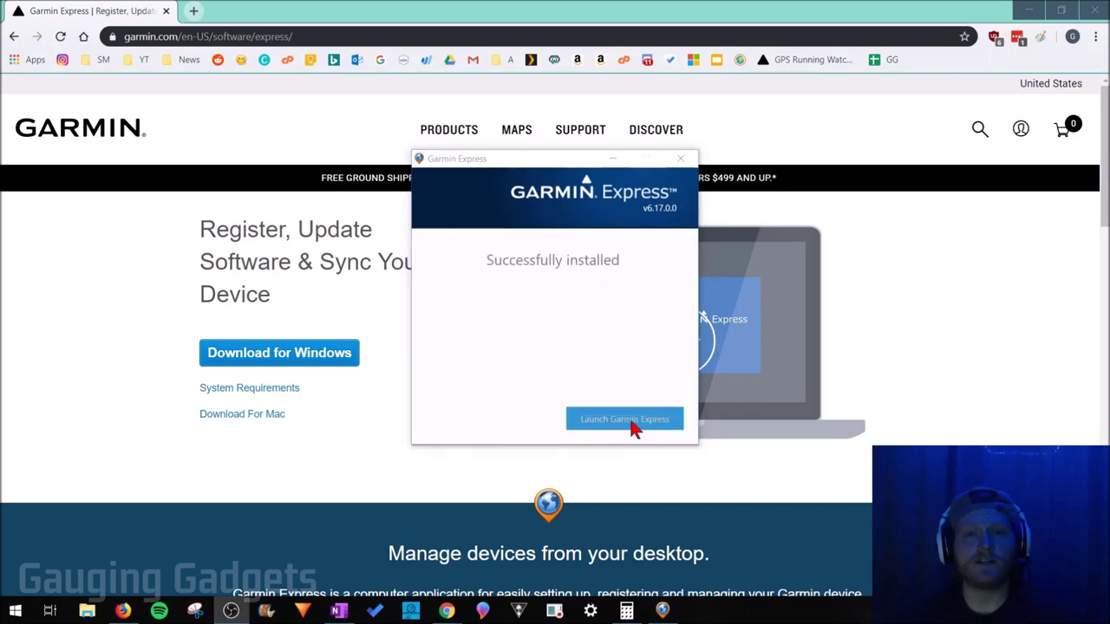
pyautogui.click(631, 423)
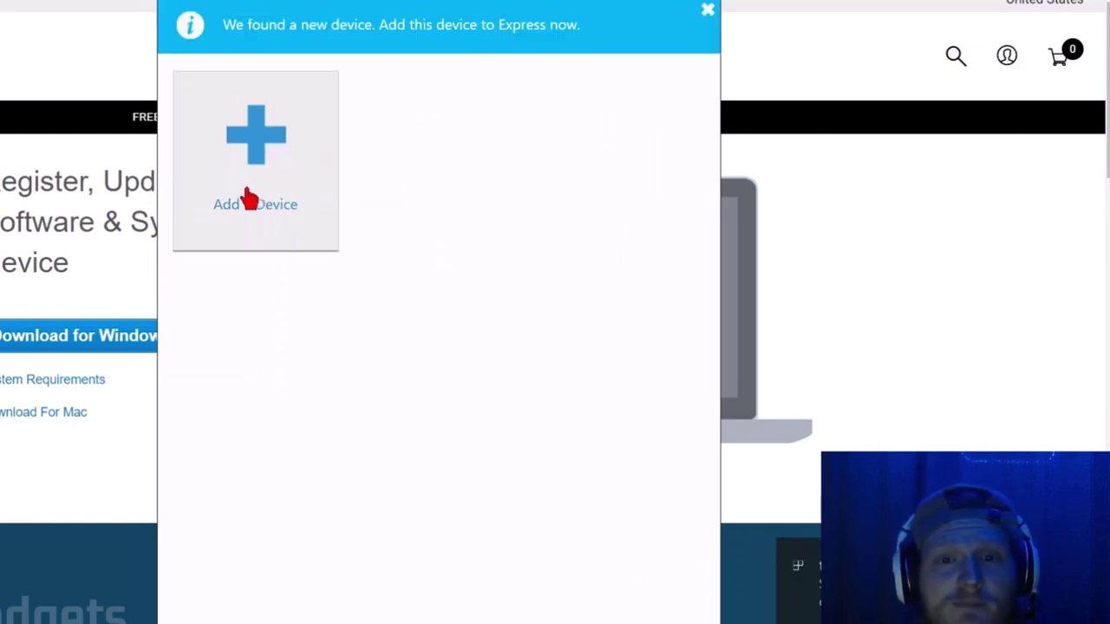
# Add the detected fenix 6 Sapphire and sign in to register it
pyautogui.click(251, 154)
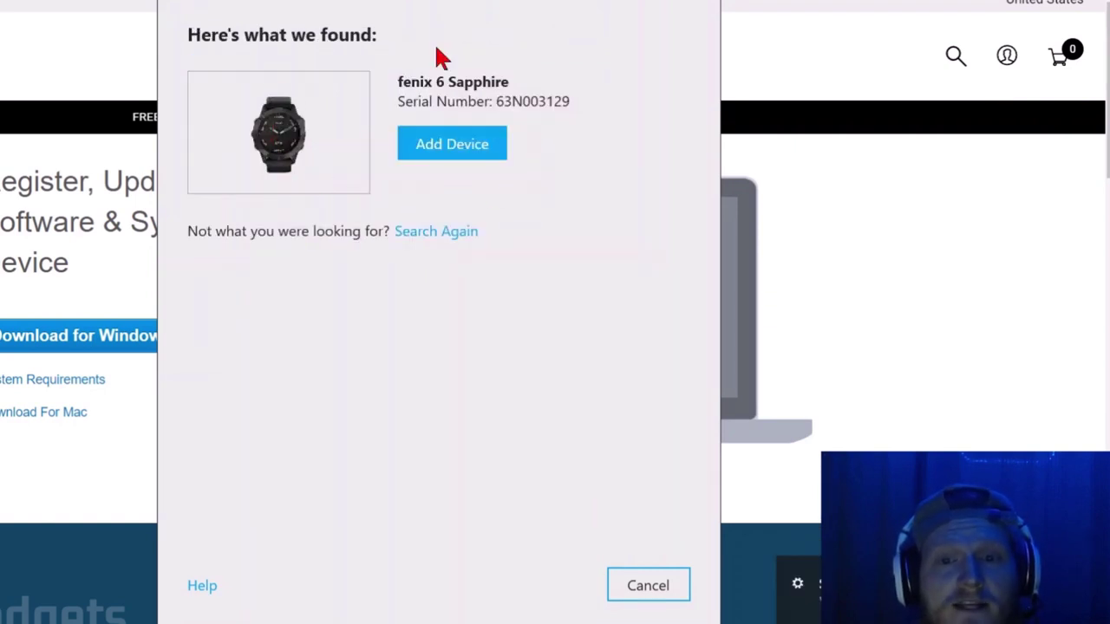
pyautogui.click(444, 156)
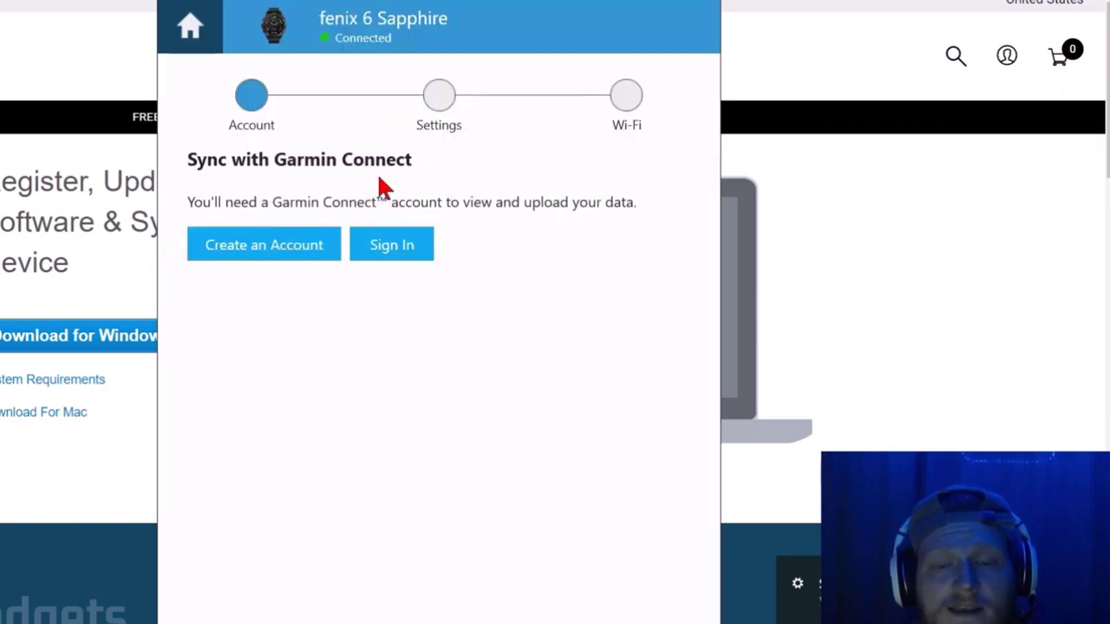
pyautogui.click(391, 246)
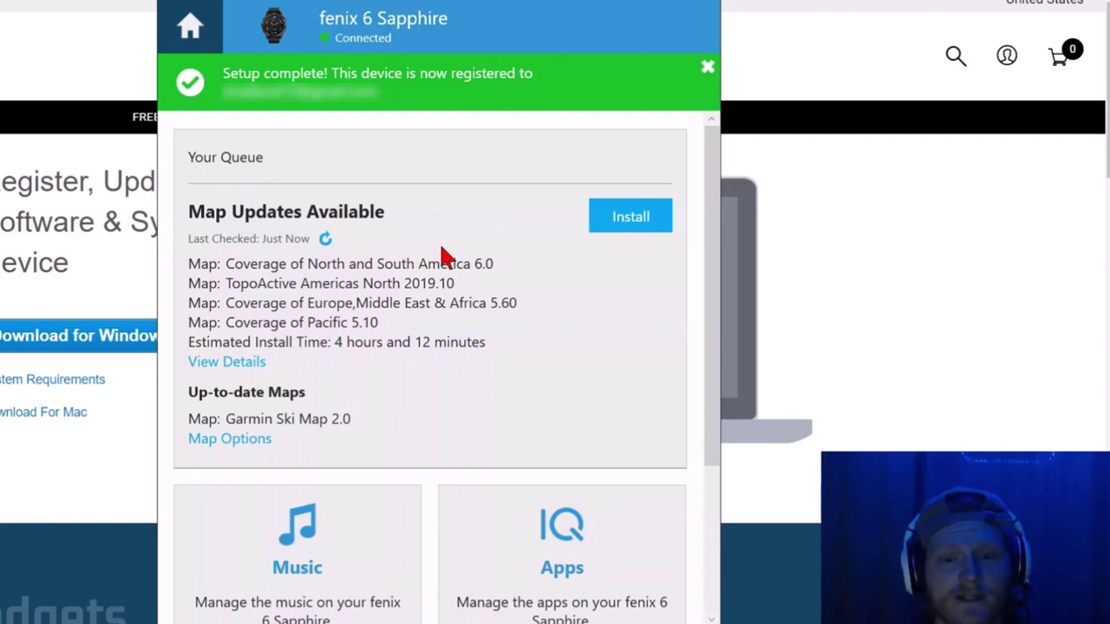
# Open the watch's Music manager, showing 21.4 GB free
pyautogui.scroll(-1, 446, 255)
pyautogui.scroll(1, 416, 250)
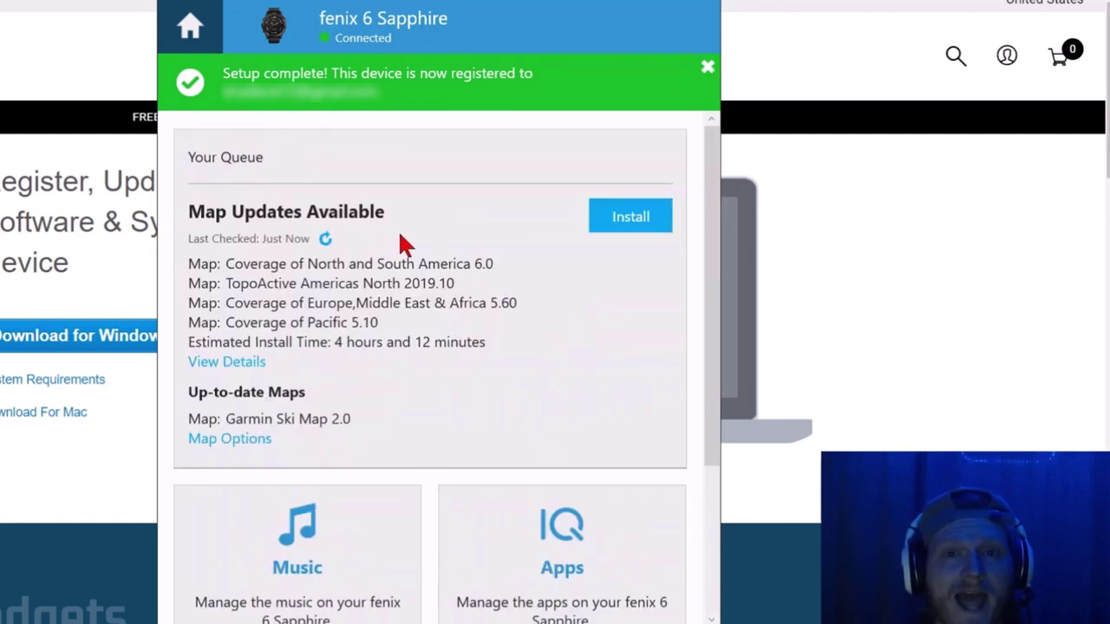
pyautogui.scroll(-3, 397, 243)
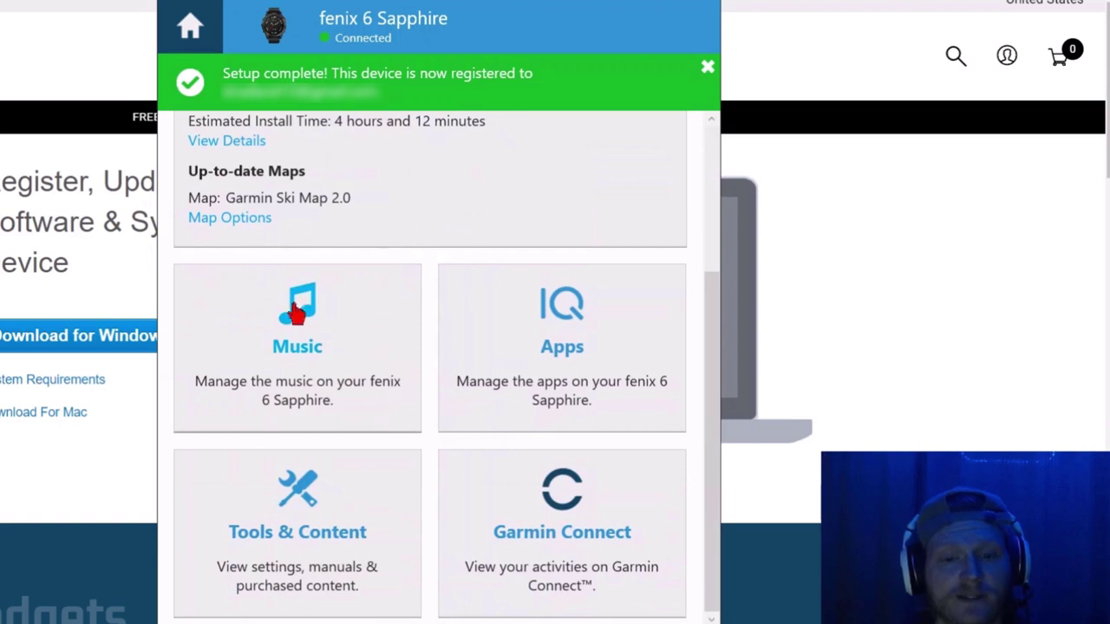
pyautogui.click(296, 325)
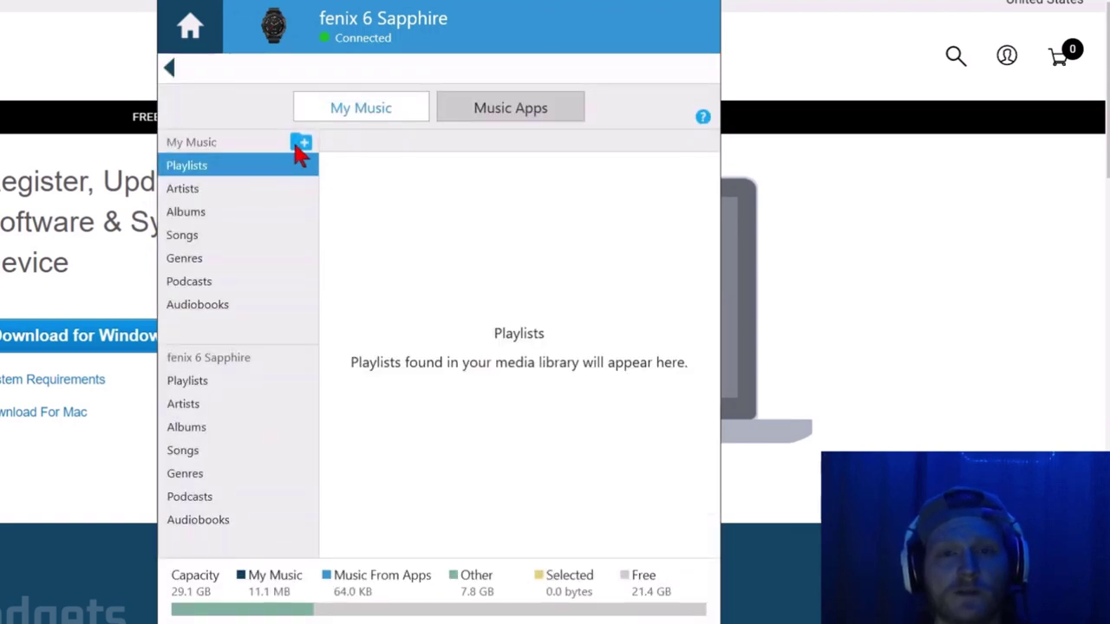
# Add the Fenix 6 'Upload Music' folder to the scanned music folders and save
pyautogui.click(295, 145)
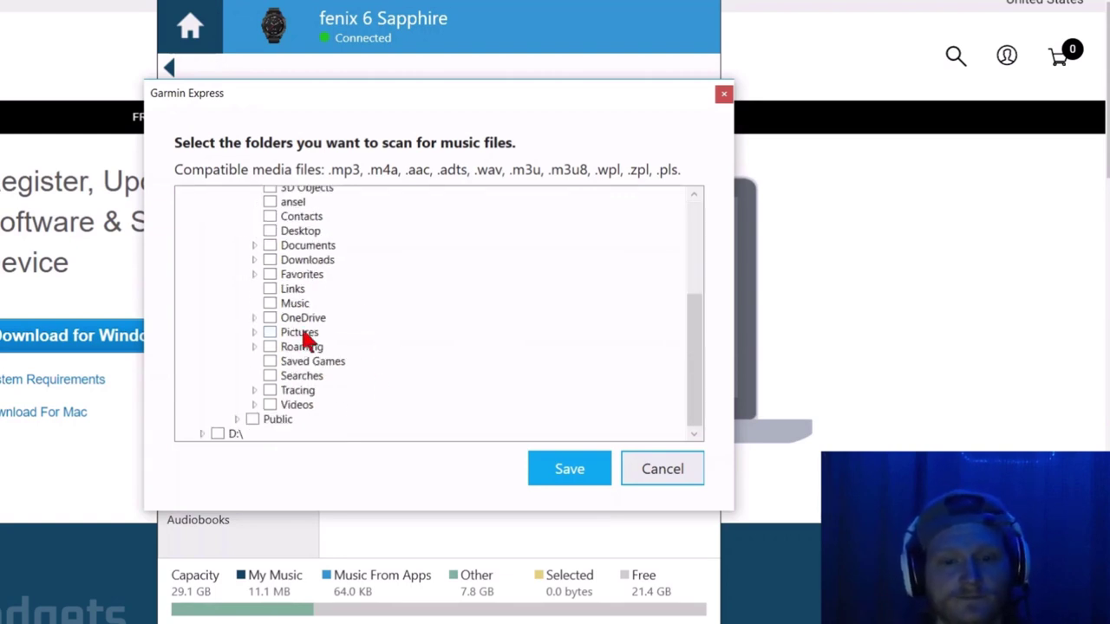
pyautogui.click(325, 291)
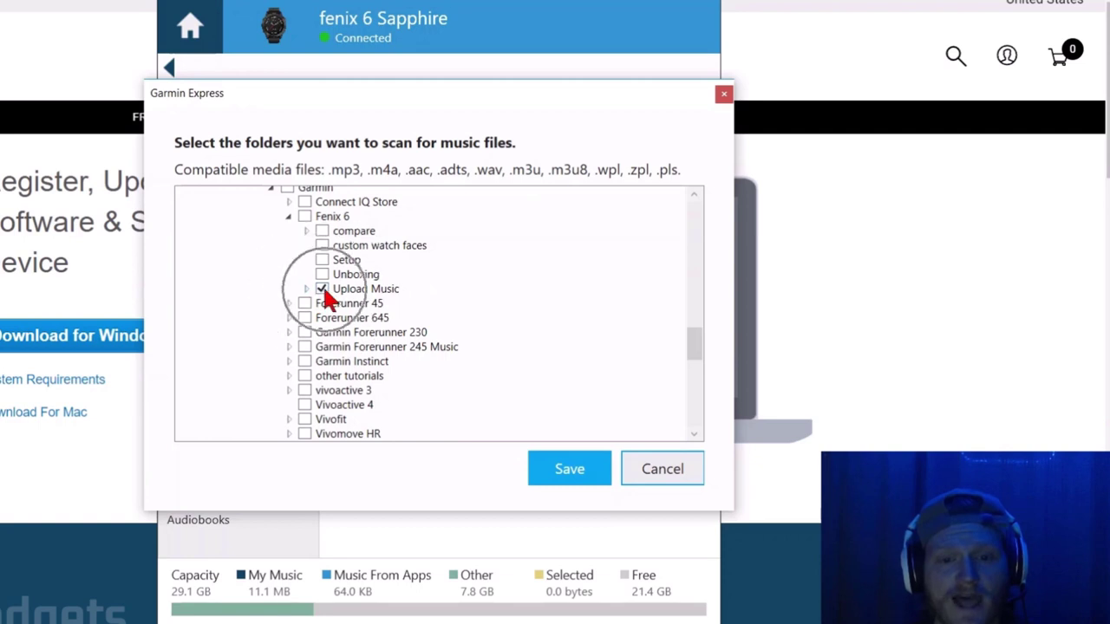
pyautogui.click(568, 482)
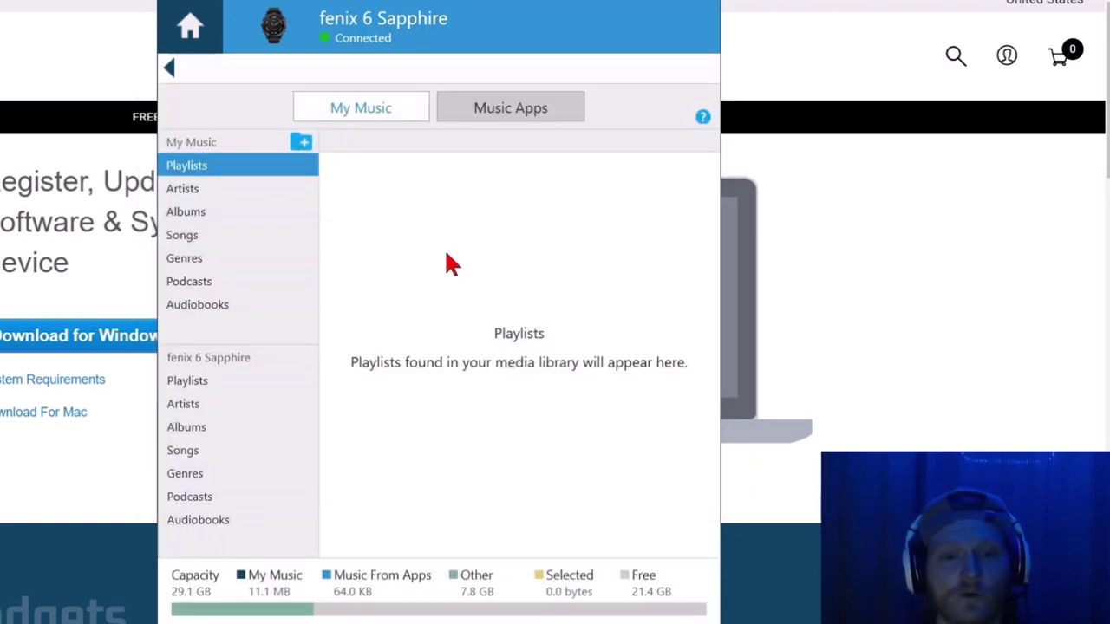
# Browse the library views, then select all three artists for transfer (470.5 MB, 12:17:37)
pyautogui.click(219, 192)
pyautogui.click(217, 212)
pyautogui.click(219, 236)
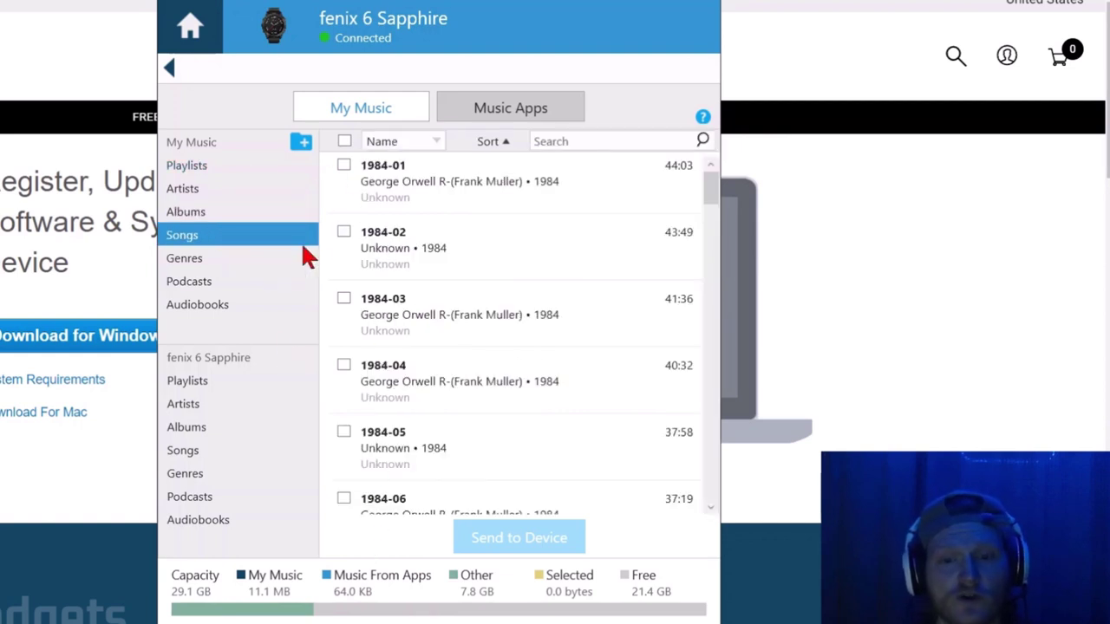
pyautogui.click(241, 213)
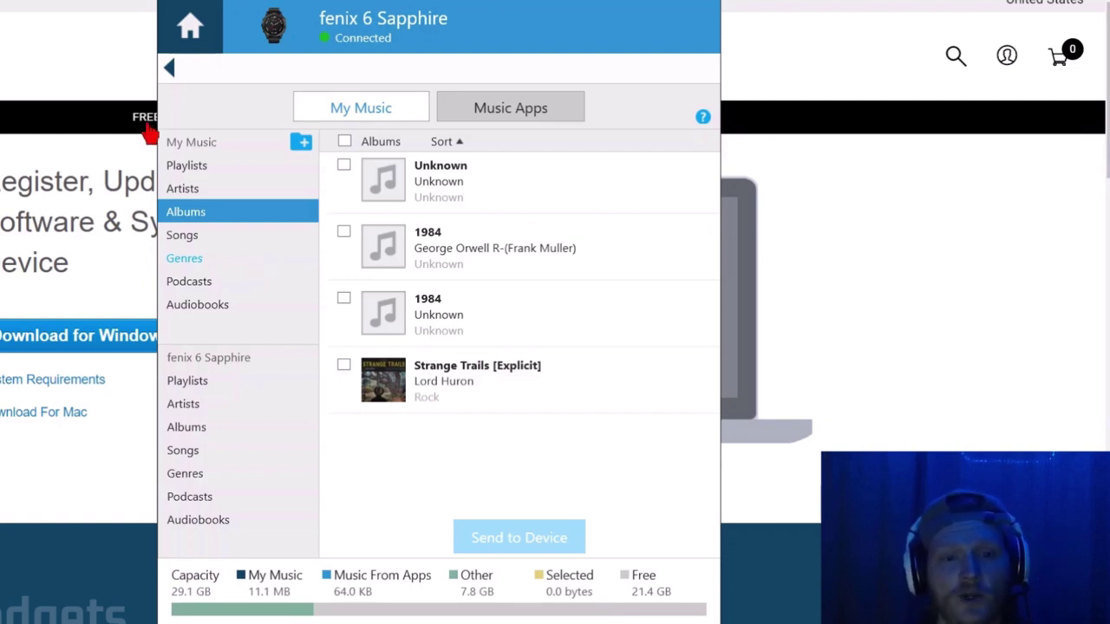
pyautogui.click(264, 259)
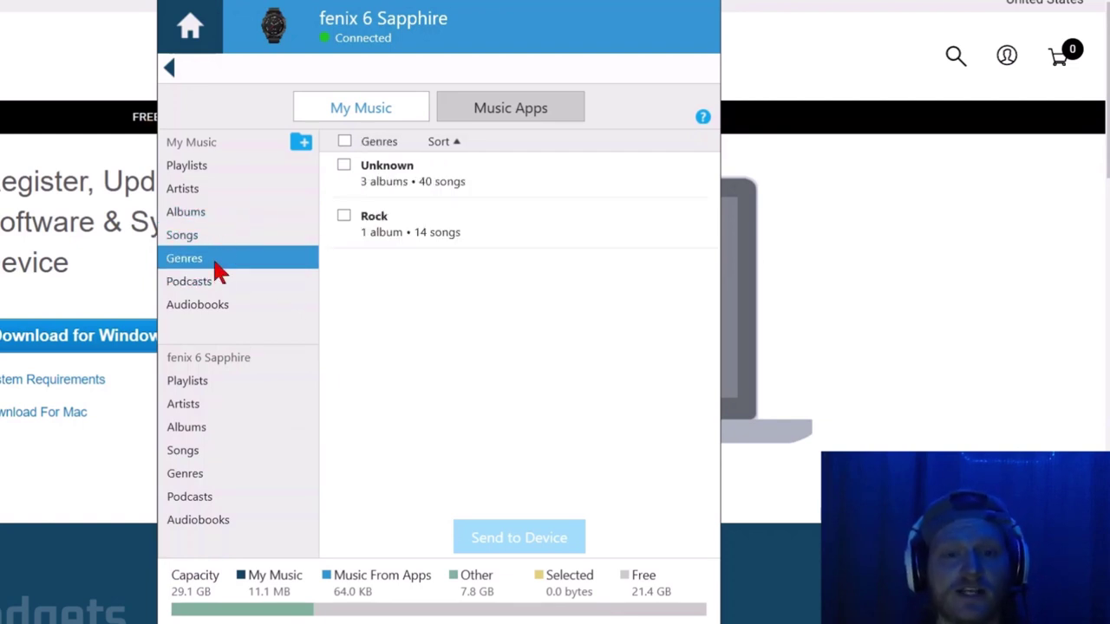
pyautogui.click(237, 281)
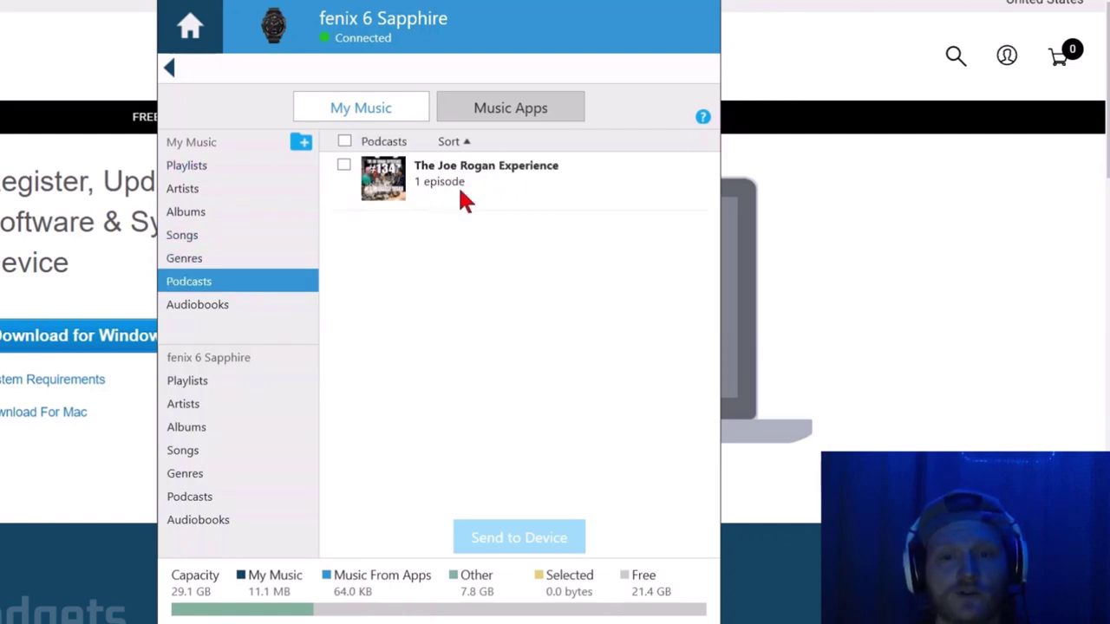
pyautogui.click(197, 302)
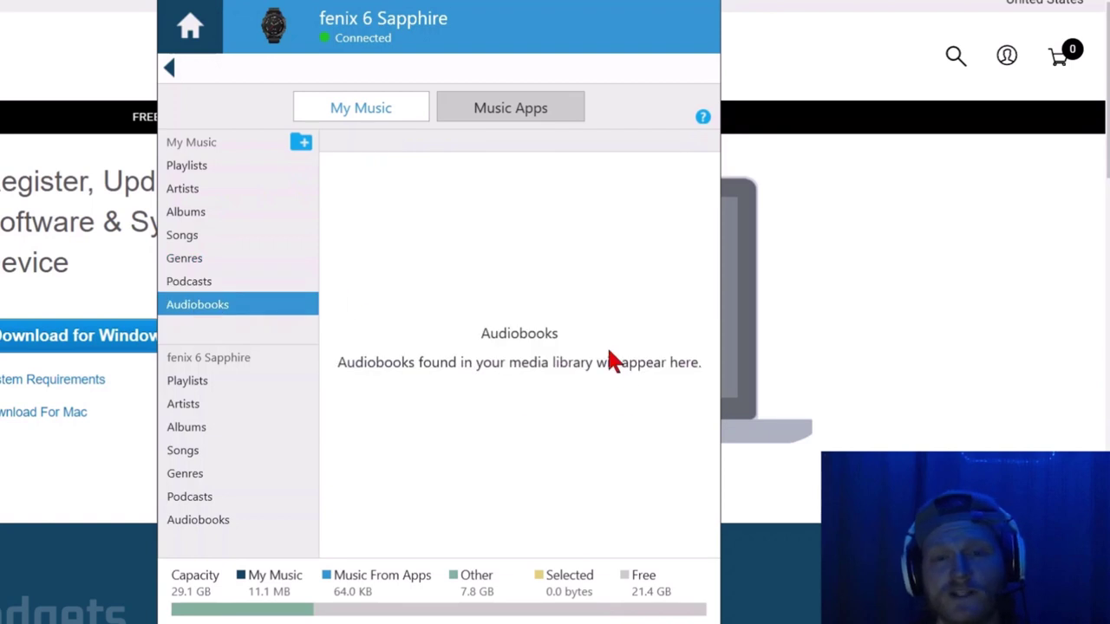
pyautogui.click(196, 189)
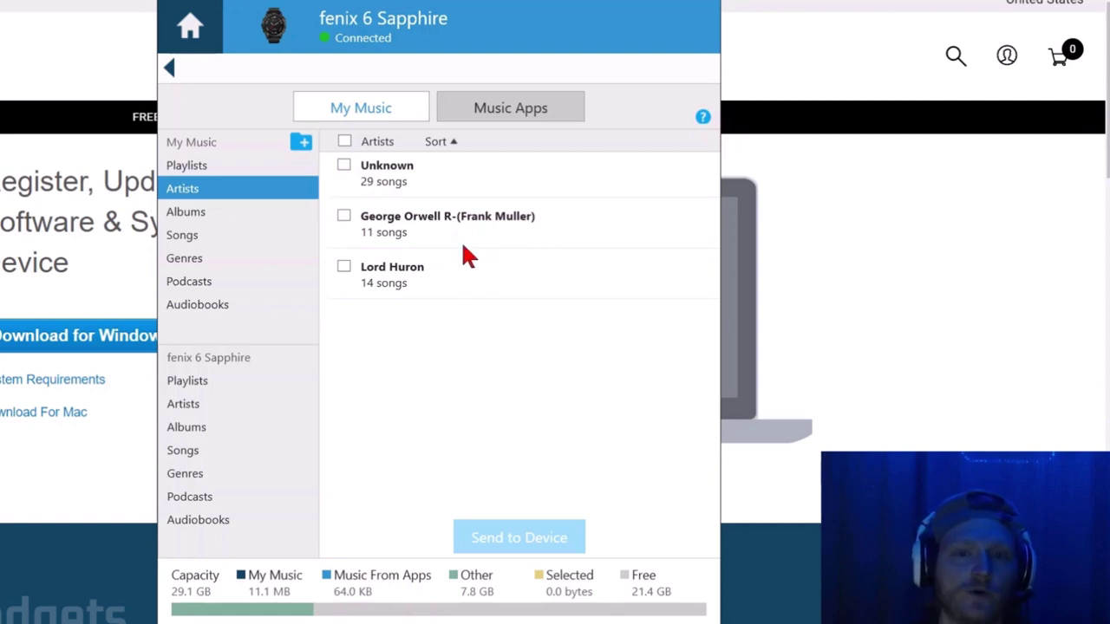
pyautogui.click(344, 141)
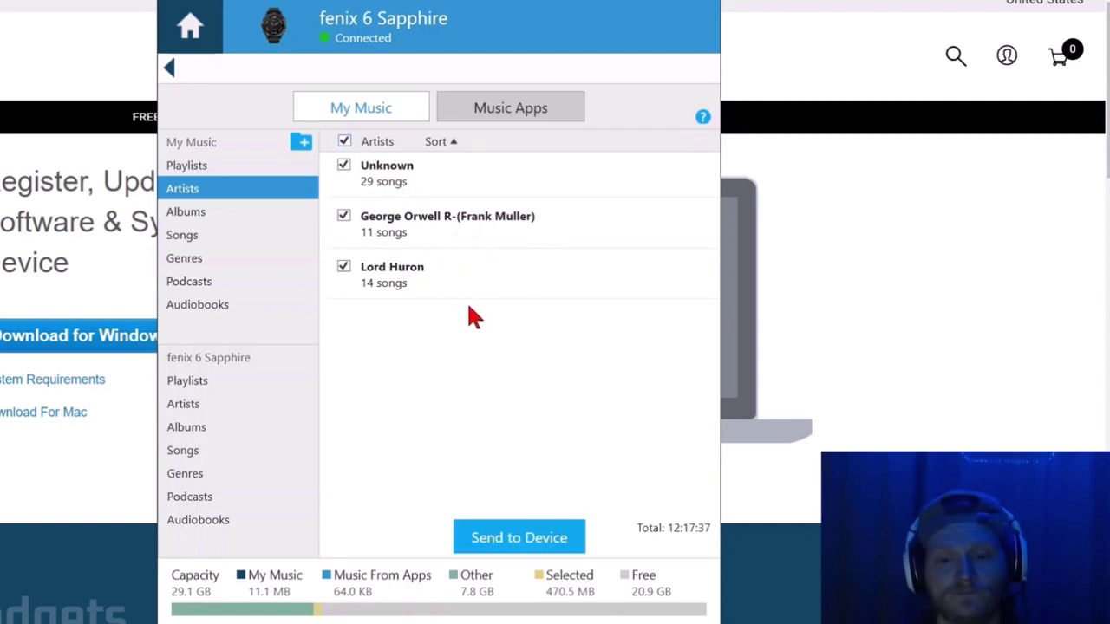
# Send all 54 selected files to the fenix 6 Sapphire and acknowledge the completion message
pyautogui.click(519, 544)
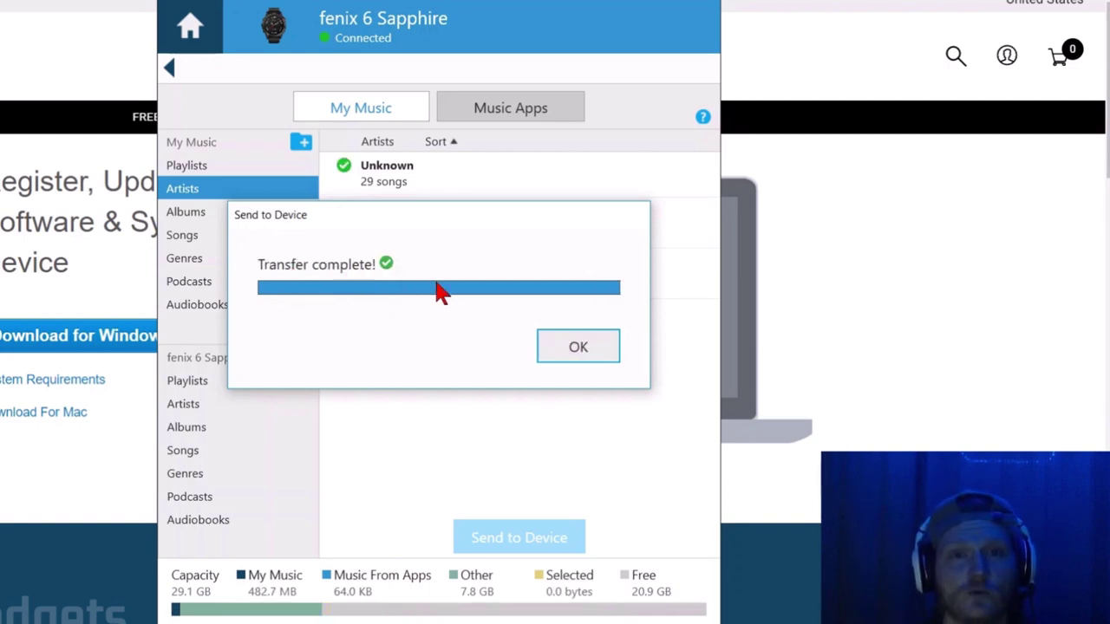
pyautogui.click(564, 347)
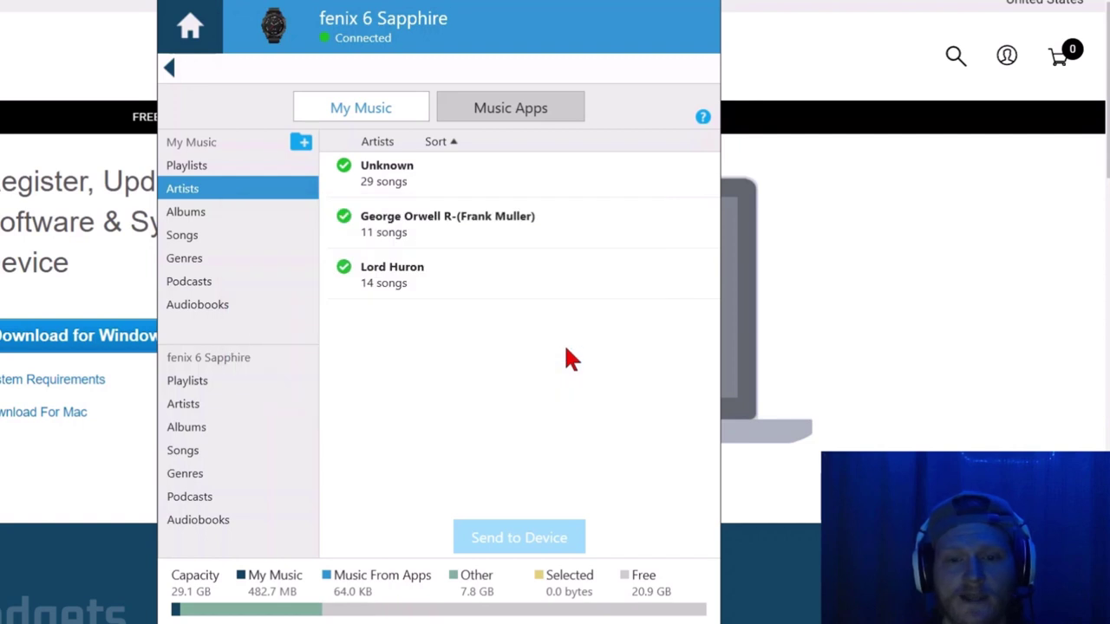
# Review the watch's stored artists, songs and podcasts, then mark the Unknown artist for removal
pyautogui.click(187, 403)
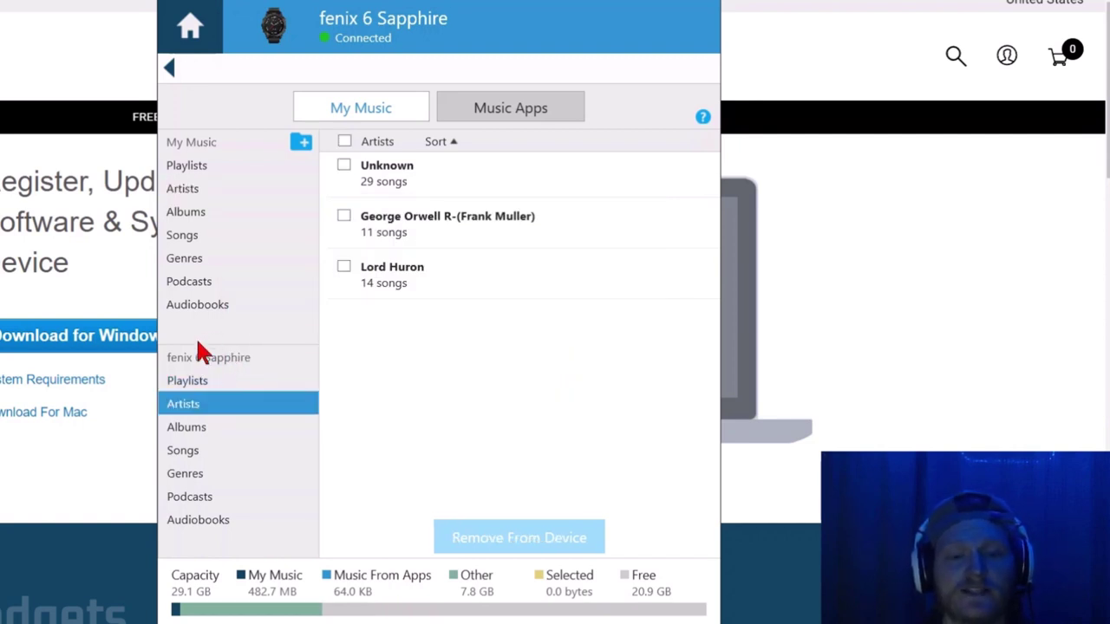
pyautogui.click(206, 451)
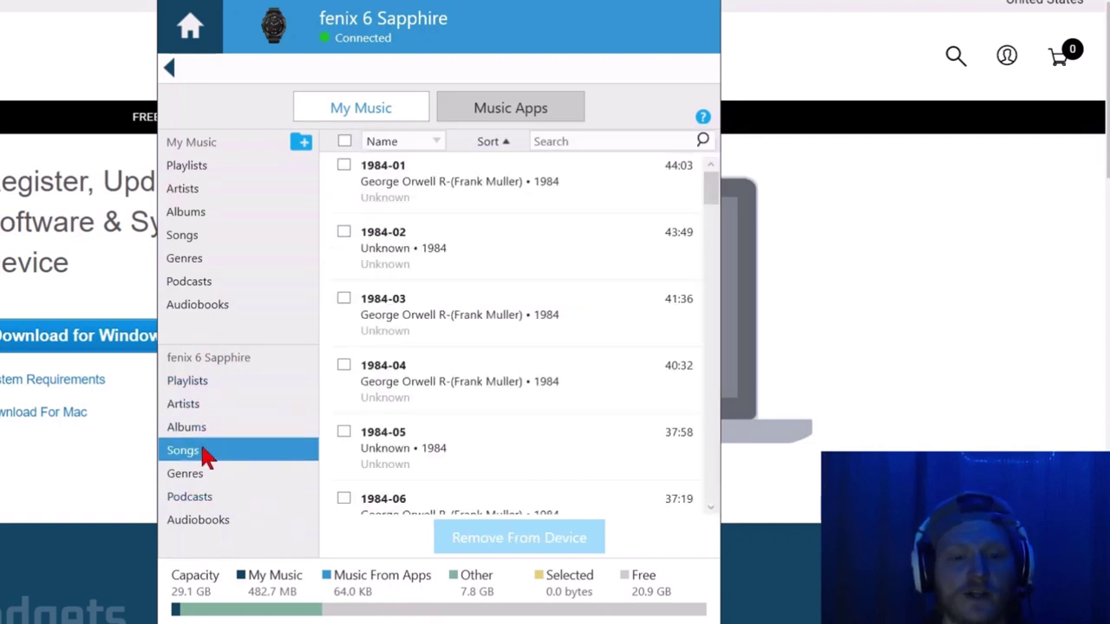
pyautogui.click(212, 500)
pyautogui.click(198, 451)
pyautogui.click(215, 413)
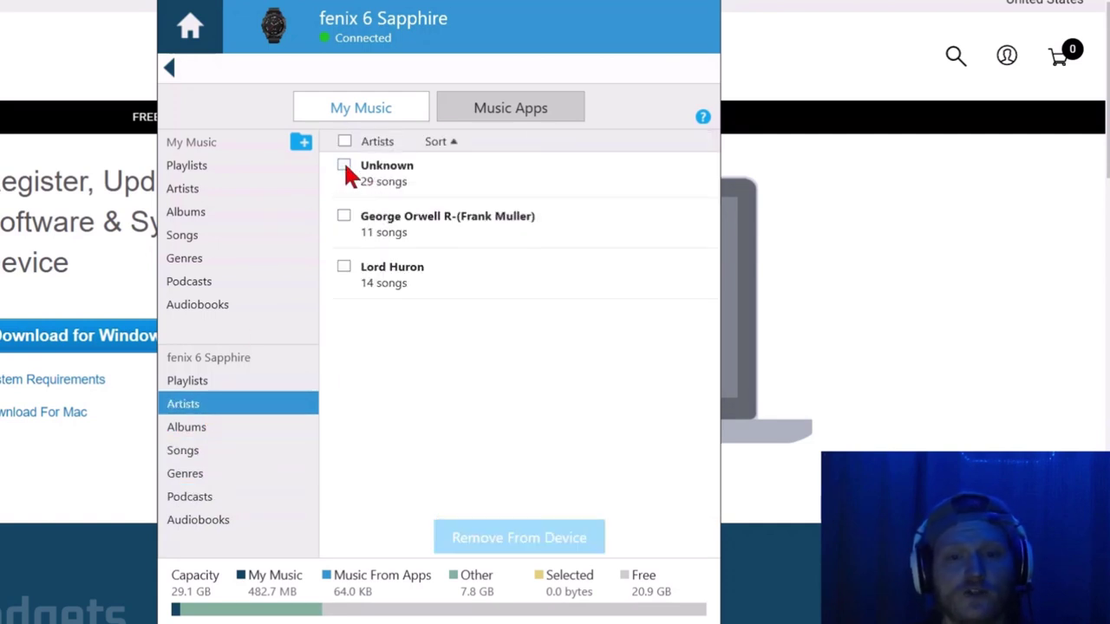
pyautogui.click(345, 166)
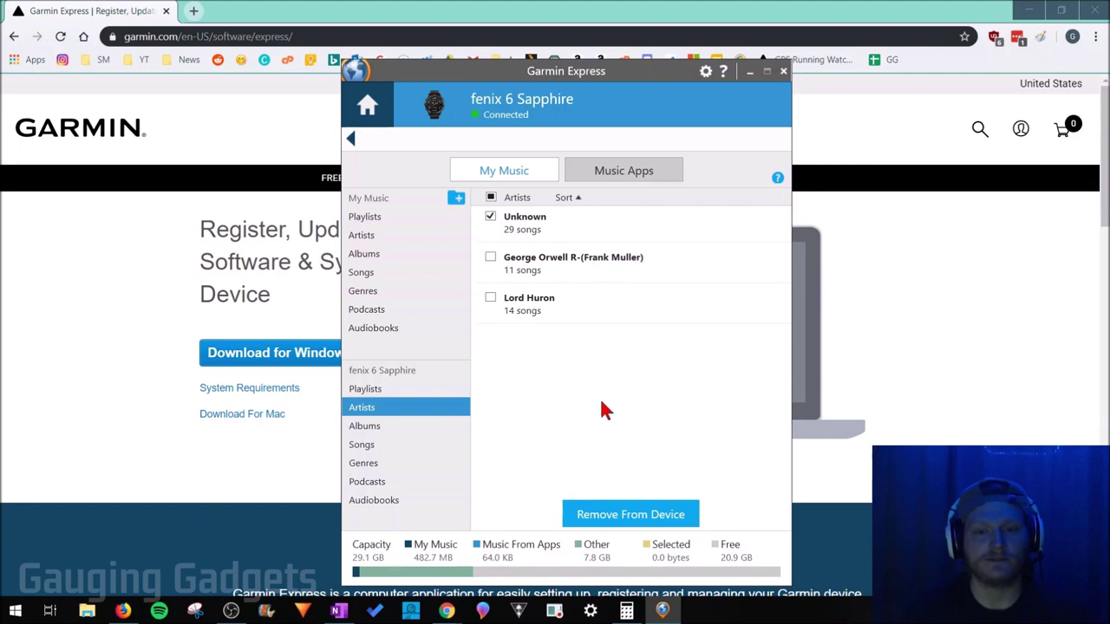
# Close the Garmin Express window
pyautogui.click(783, 73)
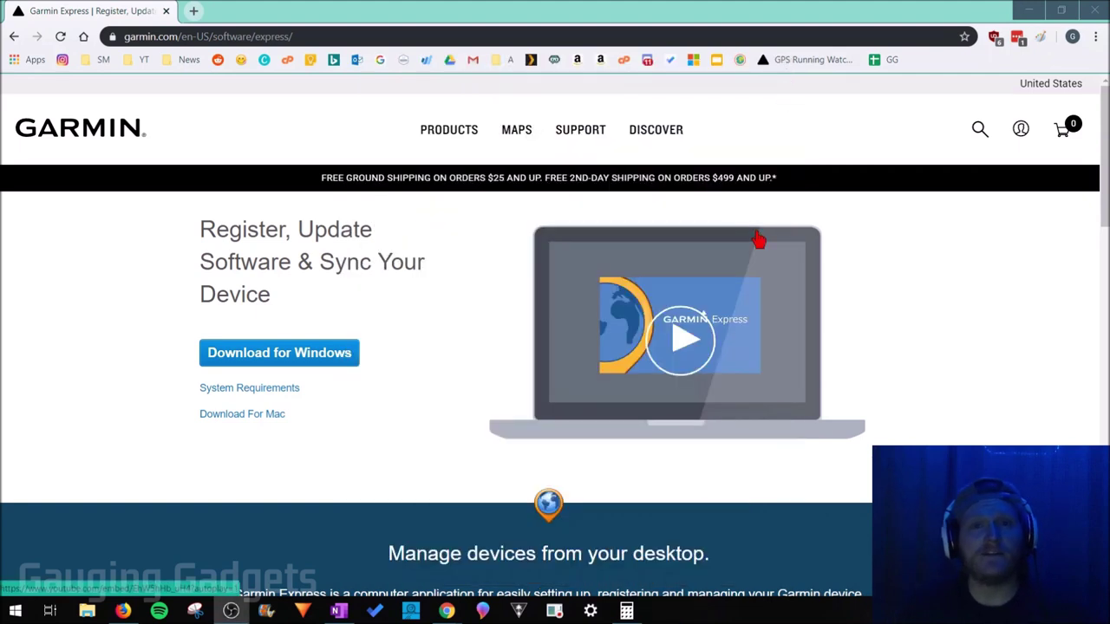